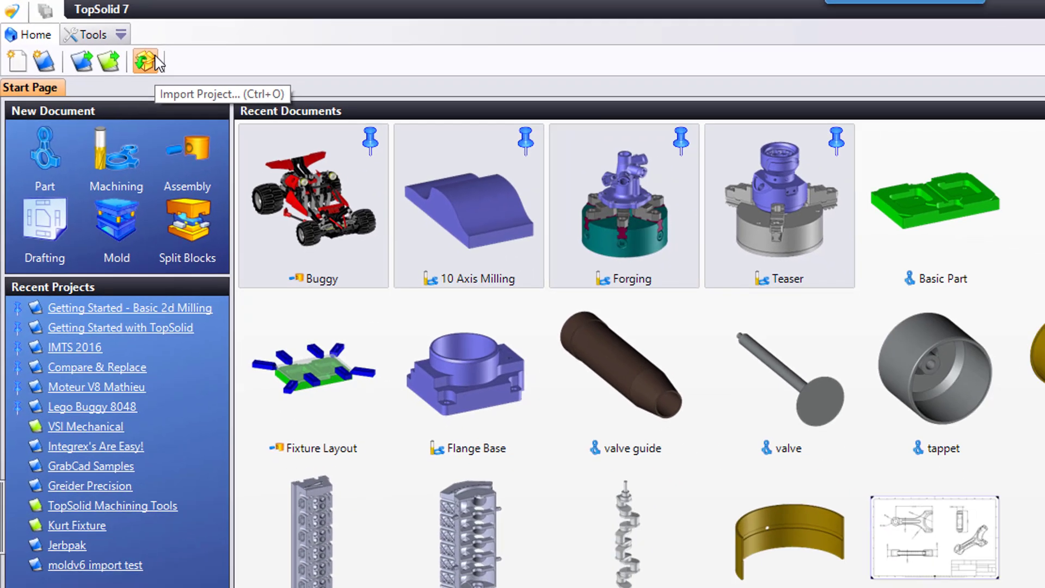
- Import the Getting Started - Basic 2d Milling .TopPkg package as a copy
{"action": "left_click", "coordinate": [210, 78]}
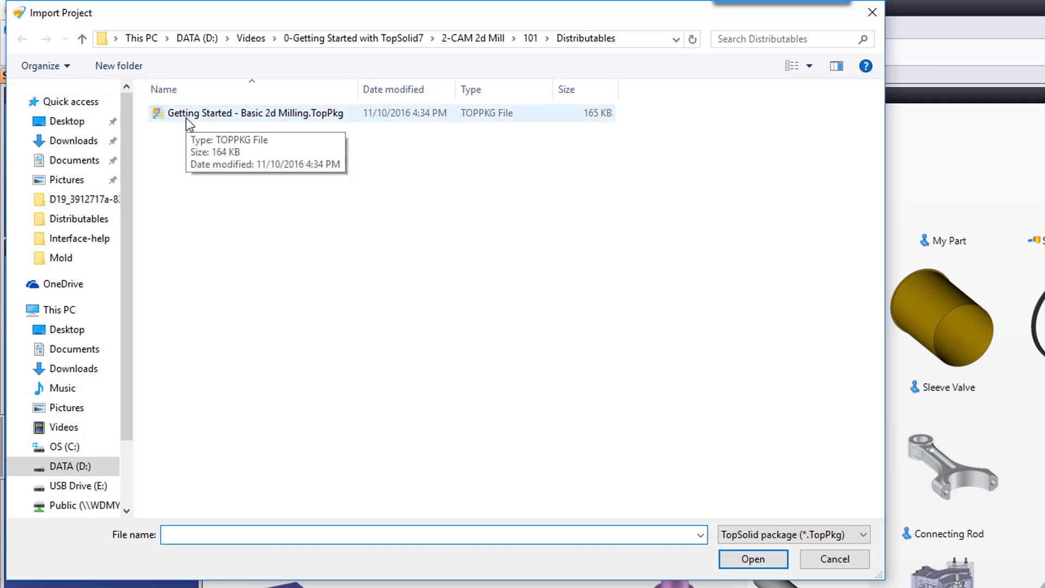
{"action": "left_click", "coordinate": [208, 113]}
{"action": "left_click", "coordinate": [762, 566]}
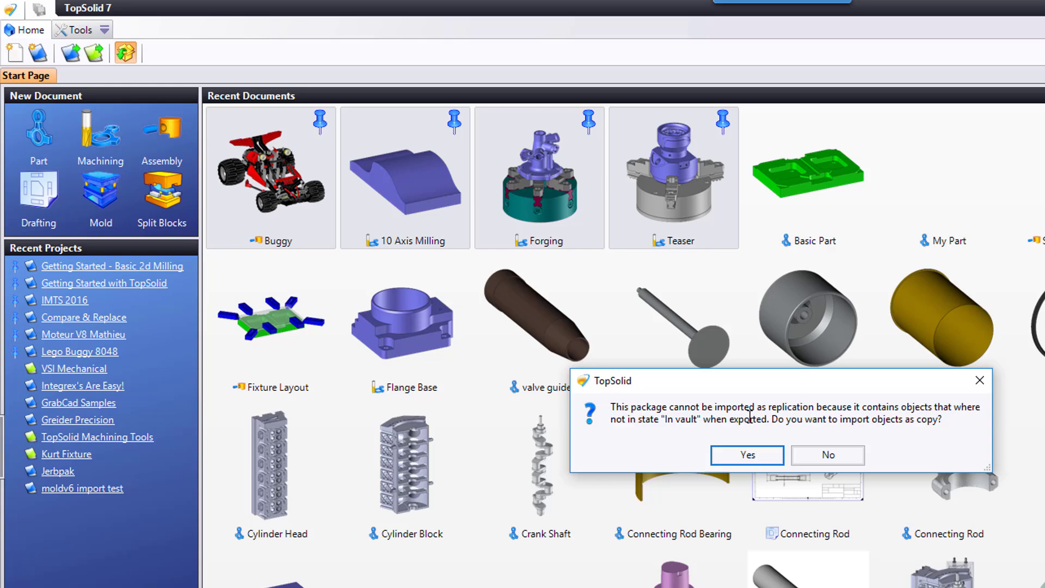
{"action": "left_click", "coordinate": [752, 455]}
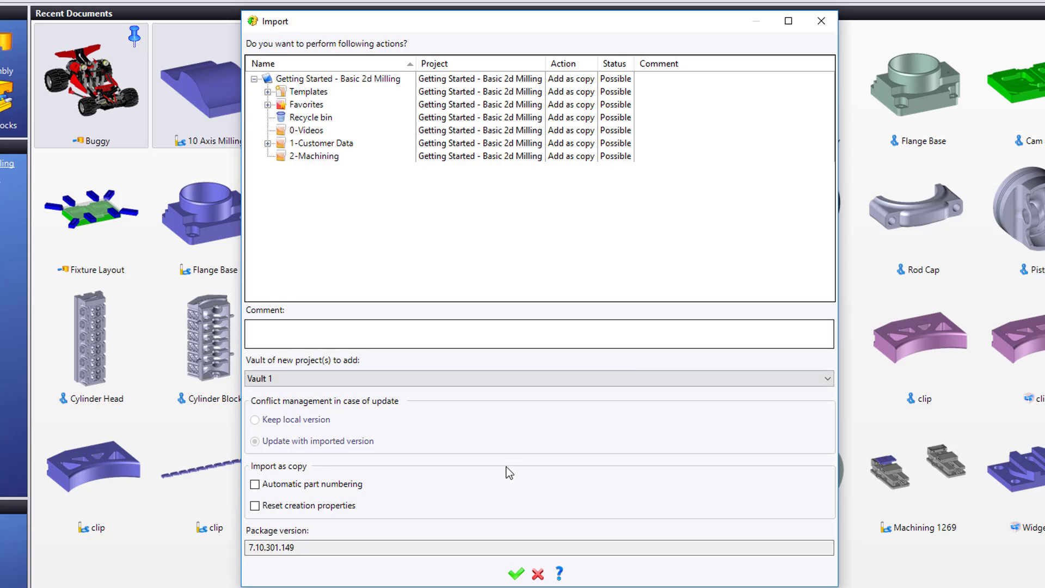
{"action": "left_click", "coordinate": [517, 573]}
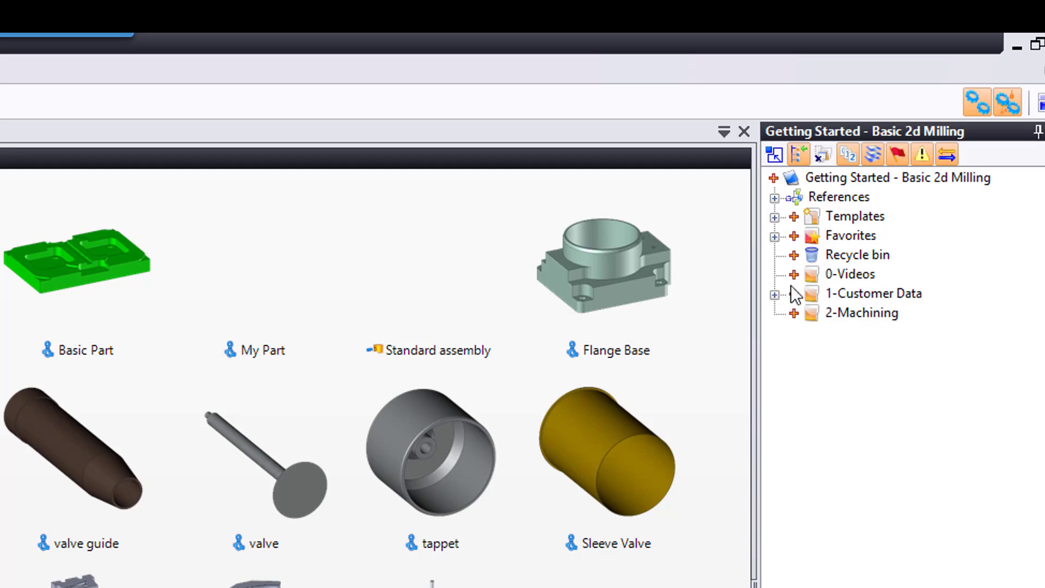
- Convert Basic Part.x_t under 1-Customer Data into a part document with default Parasolid Import settings
{"action": "left_click", "coordinate": [775, 294]}
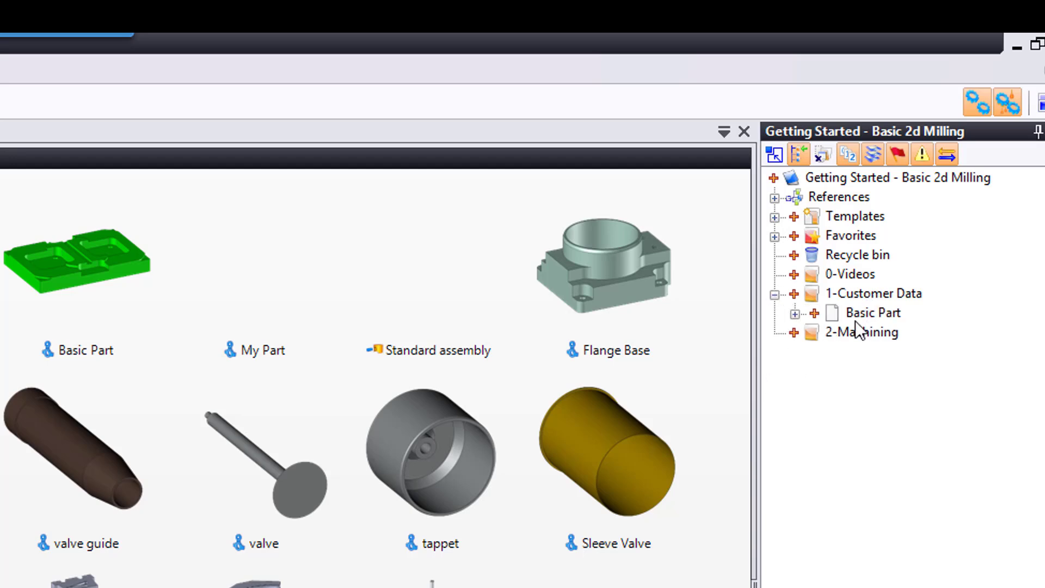
{"action": "mouse_move", "coordinate": [865, 325]}
{"action": "left_click", "coordinate": [869, 311]}
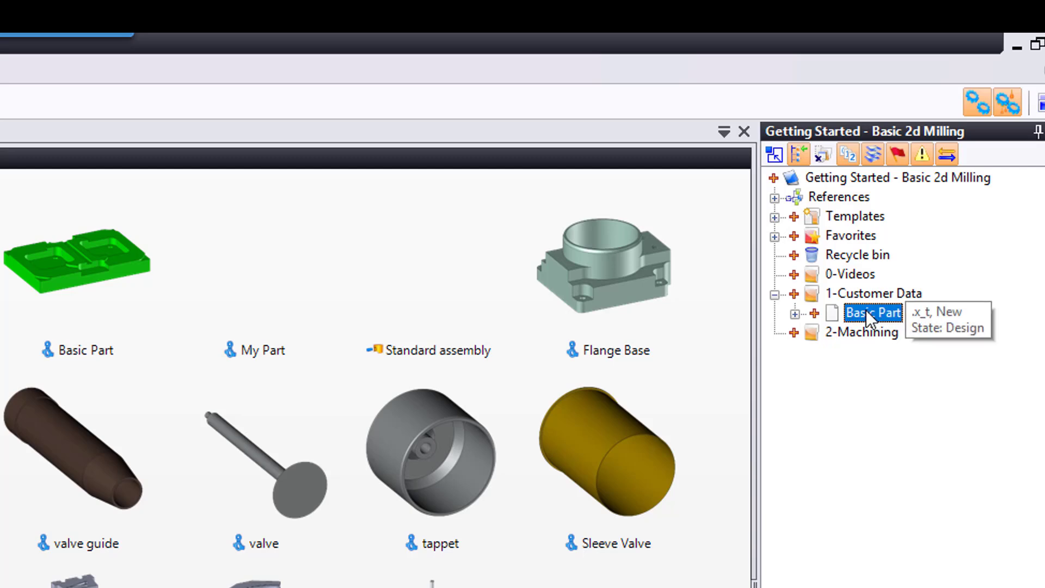
{"action": "right_click", "coordinate": [867, 311]}
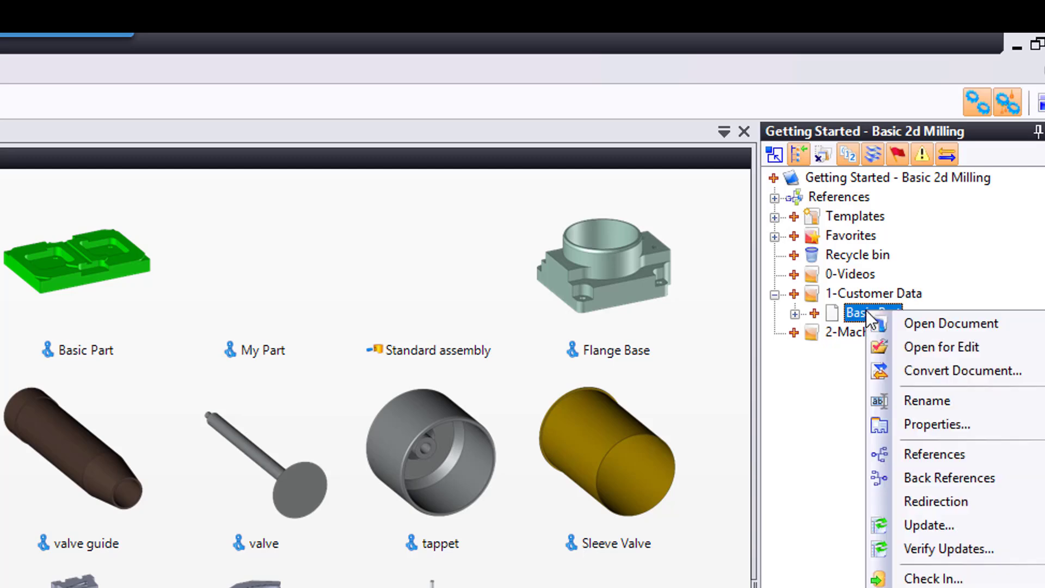
{"action": "left_click", "coordinate": [919, 375]}
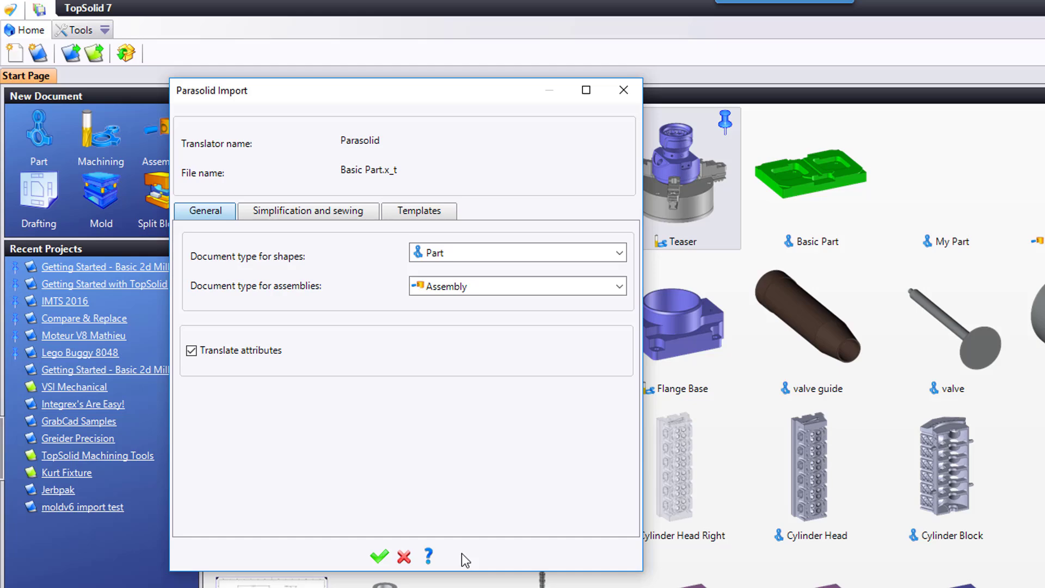
{"action": "left_click", "coordinate": [379, 556]}
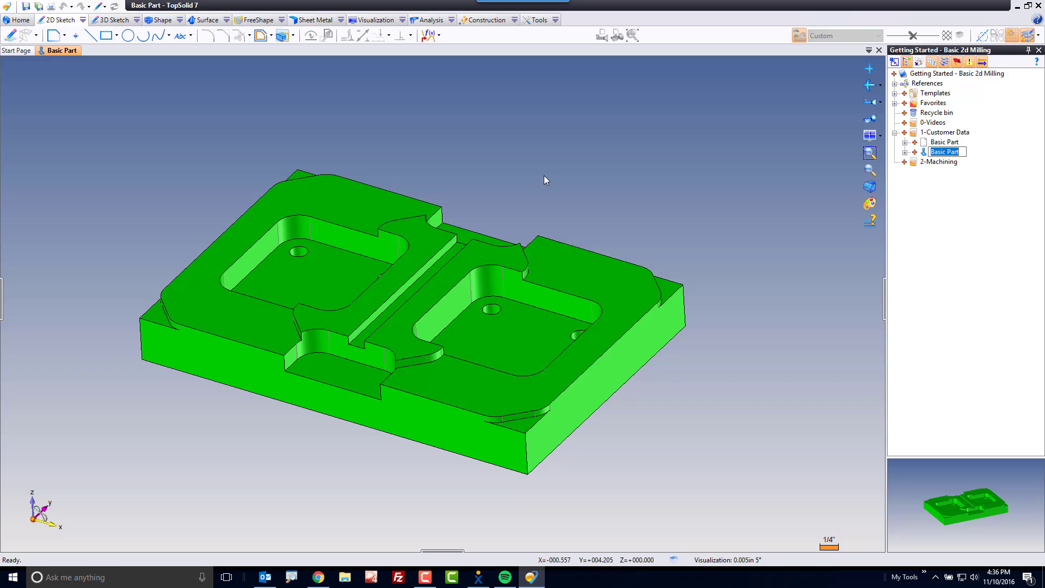
- Keep the new part's name and start Heal on the Basic Part shape
{"action": "left_click", "coordinate": [546, 180]}
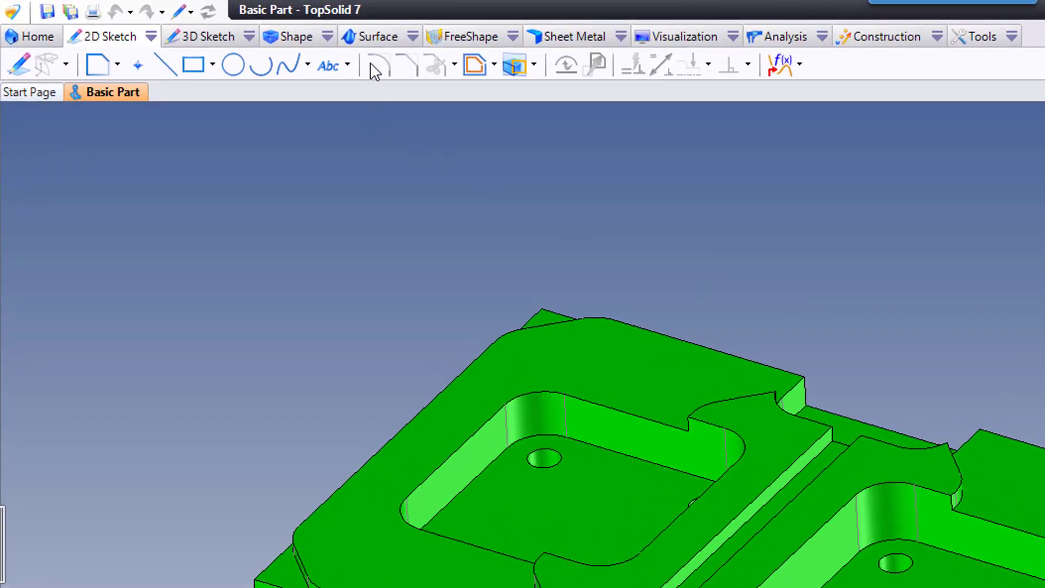
{"action": "left_click", "coordinate": [374, 36]}
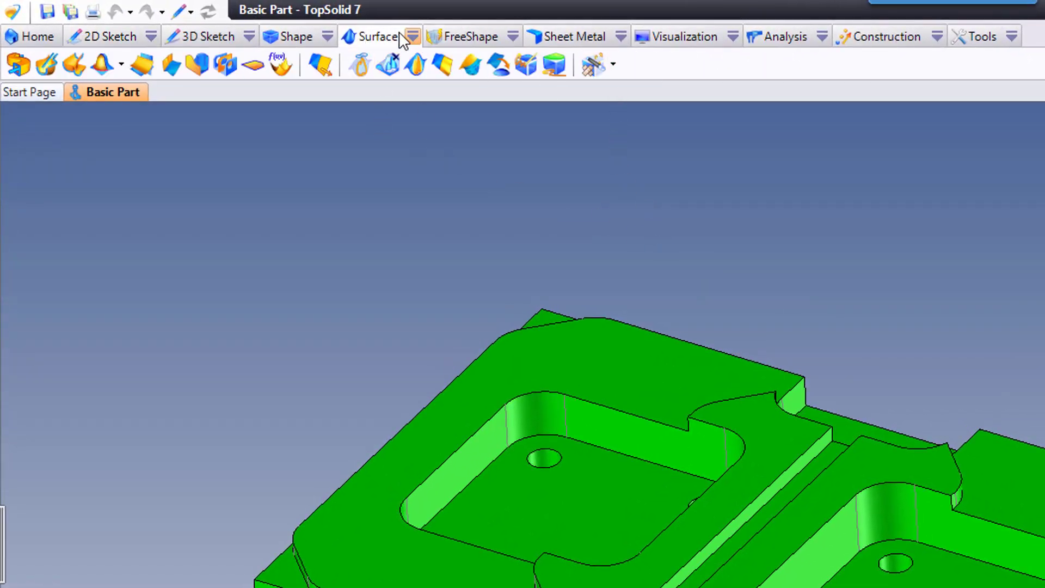
{"action": "left_click", "coordinate": [595, 70]}
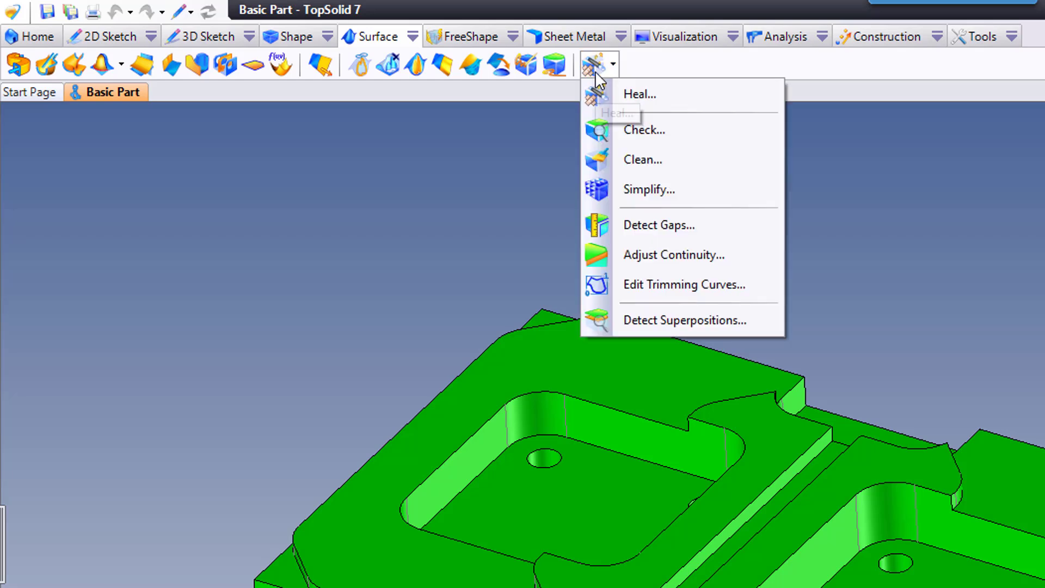
{"action": "left_click", "coordinate": [675, 93]}
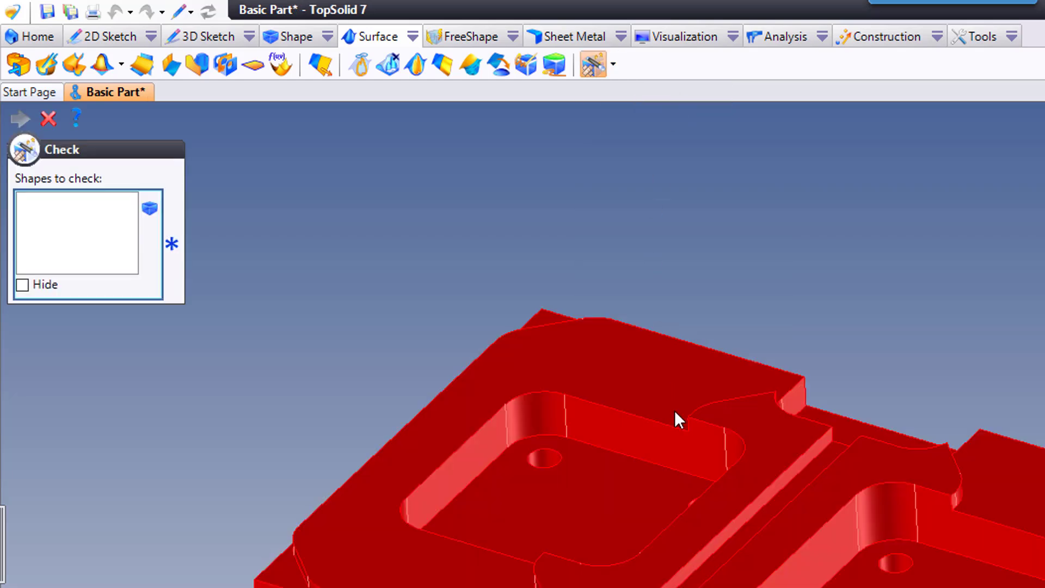
{"action": "left_click", "coordinate": [673, 444]}
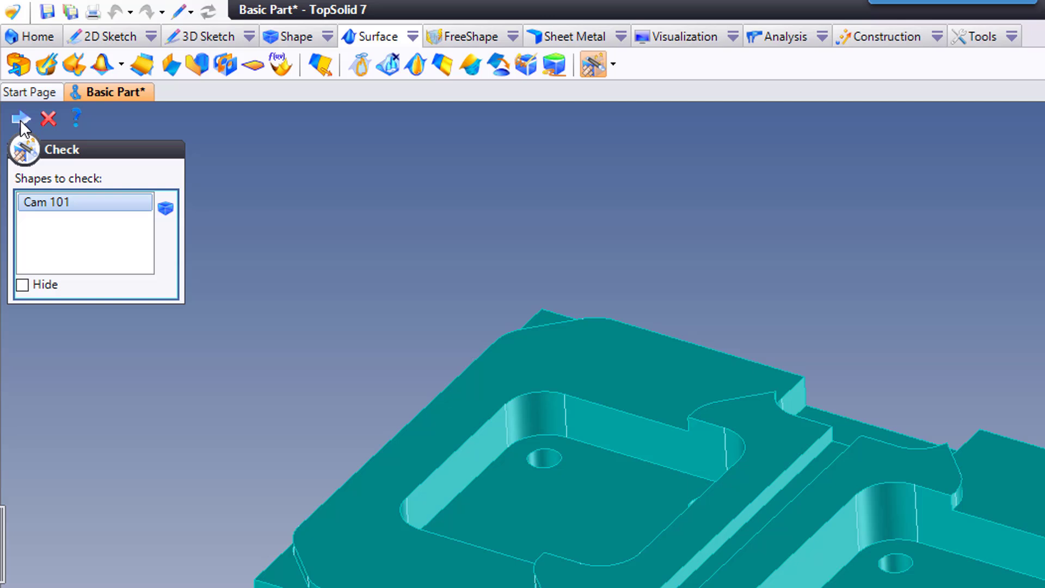
- Check and simplify the shape: 0 invalid shapes, 34 faces and 55 edges simplified
{"action": "left_click", "coordinate": [20, 121]}
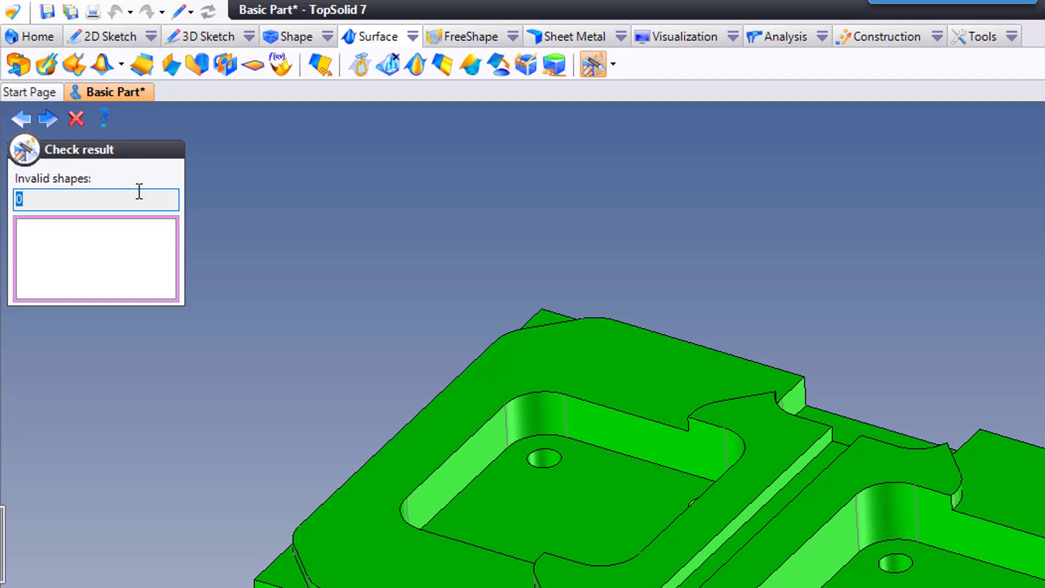
{"action": "left_click", "coordinate": [48, 118]}
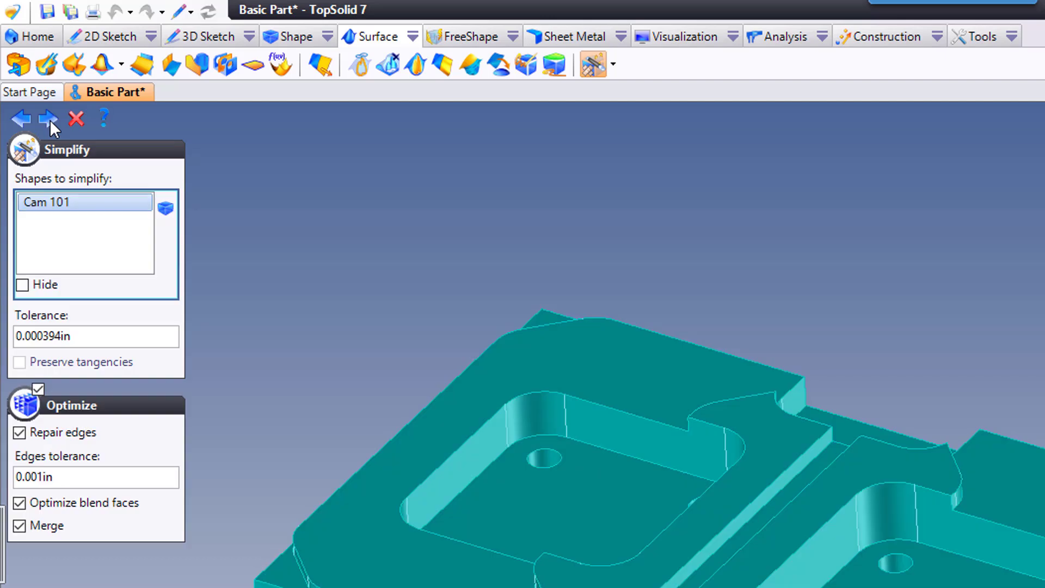
{"action": "left_click", "coordinate": [50, 119]}
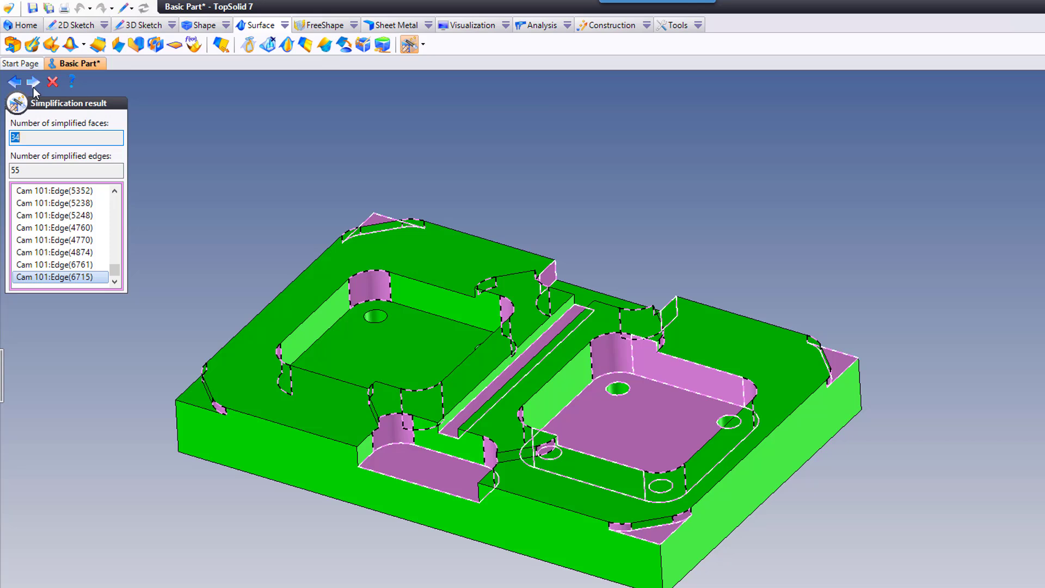
{"action": "left_click", "coordinate": [34, 84]}
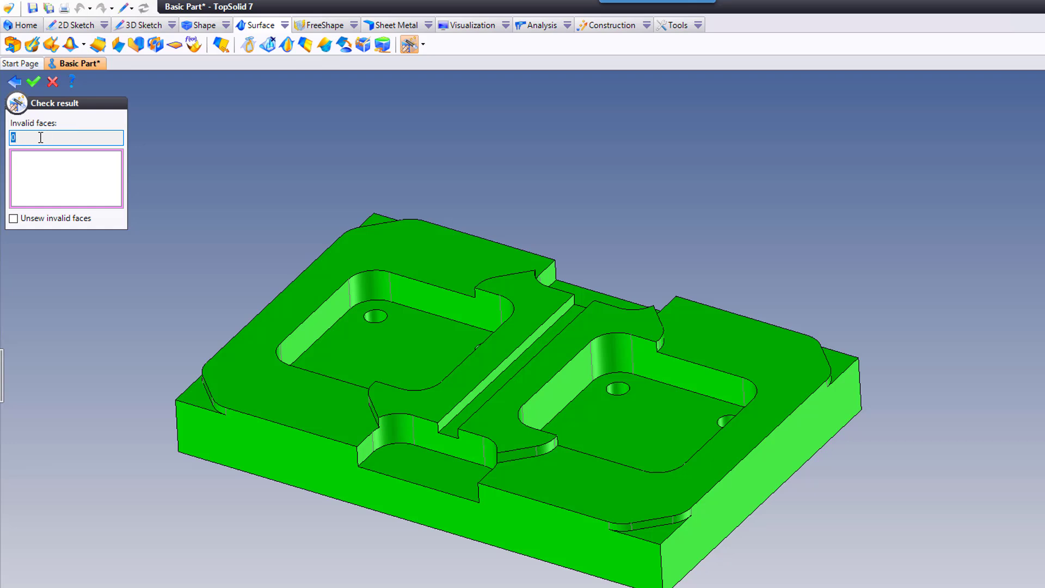
{"action": "left_click", "coordinate": [35, 81]}
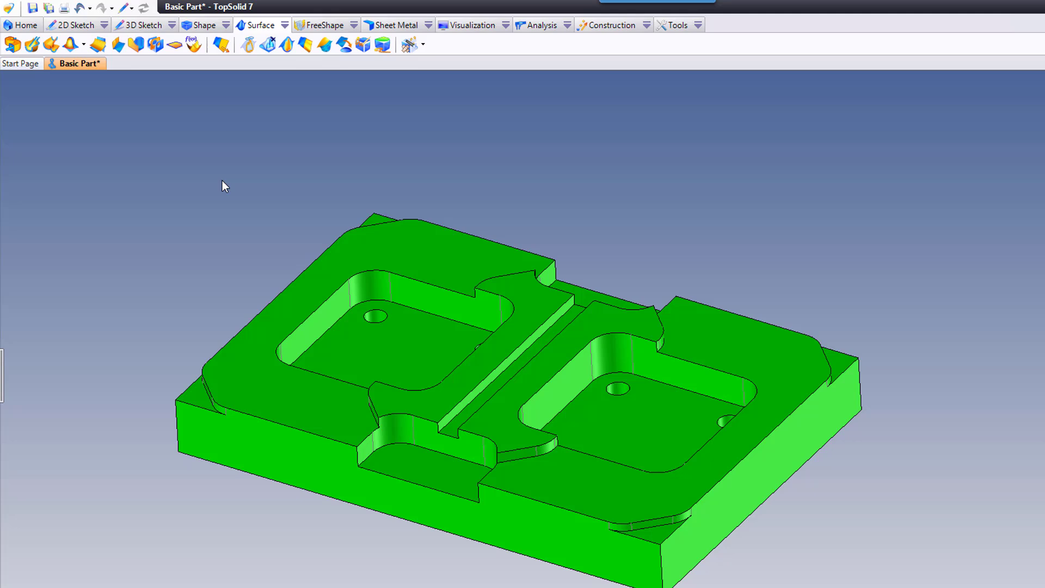
- Save the healed Basic Part and create a Machining document from it
{"action": "left_click", "coordinate": [31, 8]}
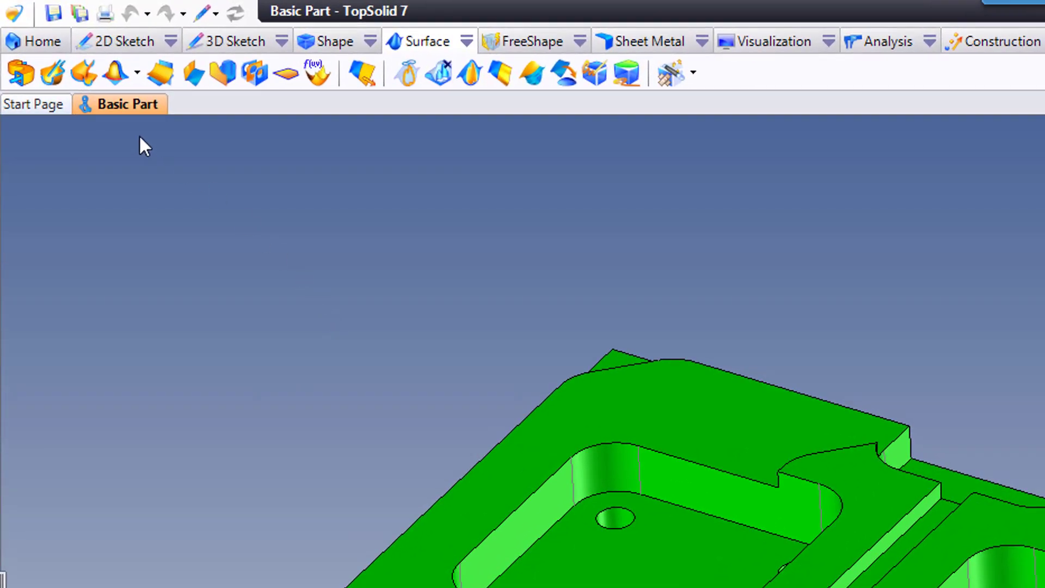
{"action": "right_click", "coordinate": [113, 108]}
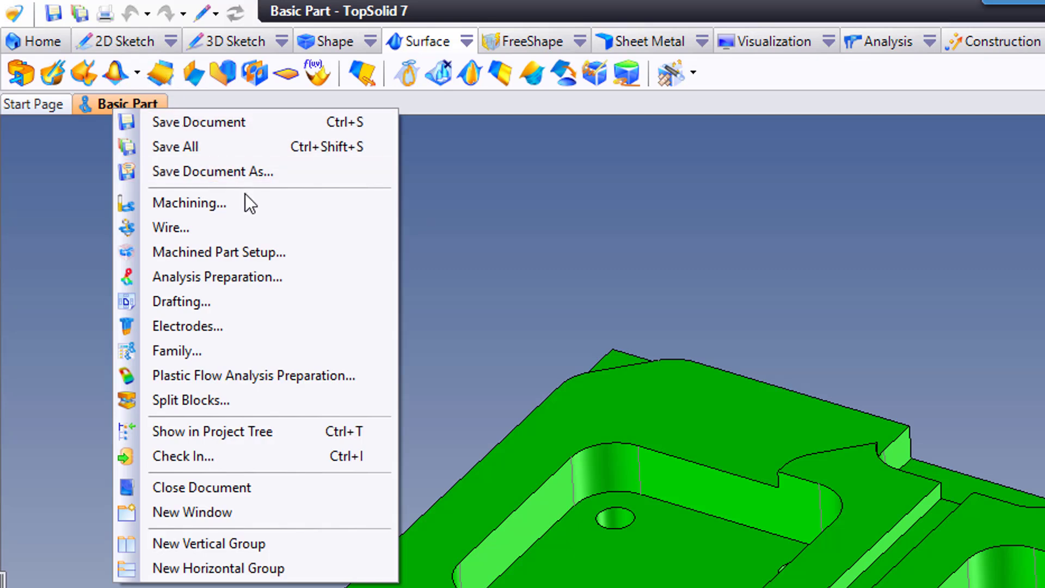
{"action": "left_click", "coordinate": [226, 205]}
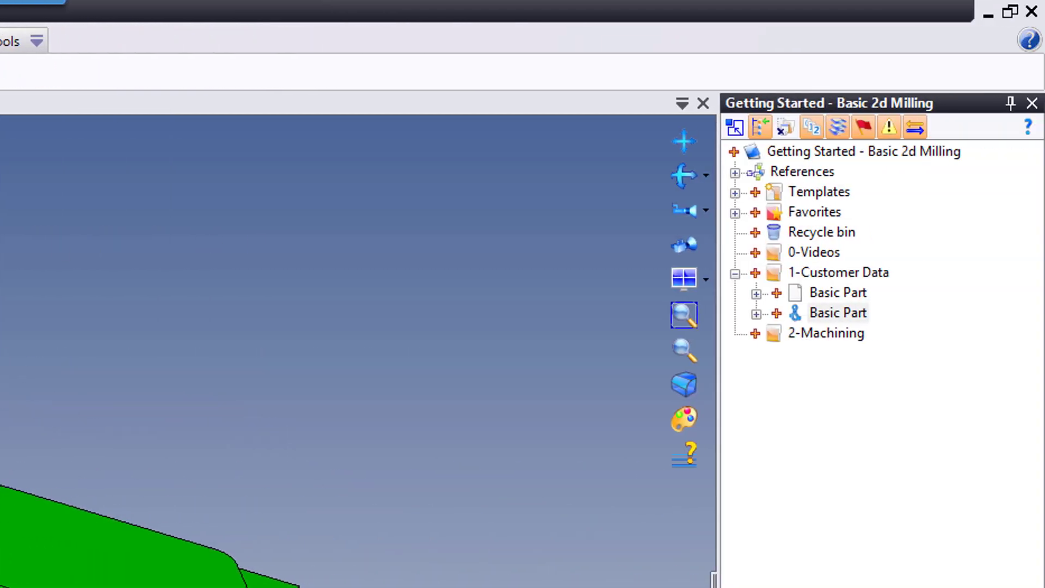
{"action": "right_click", "coordinate": [833, 316]}
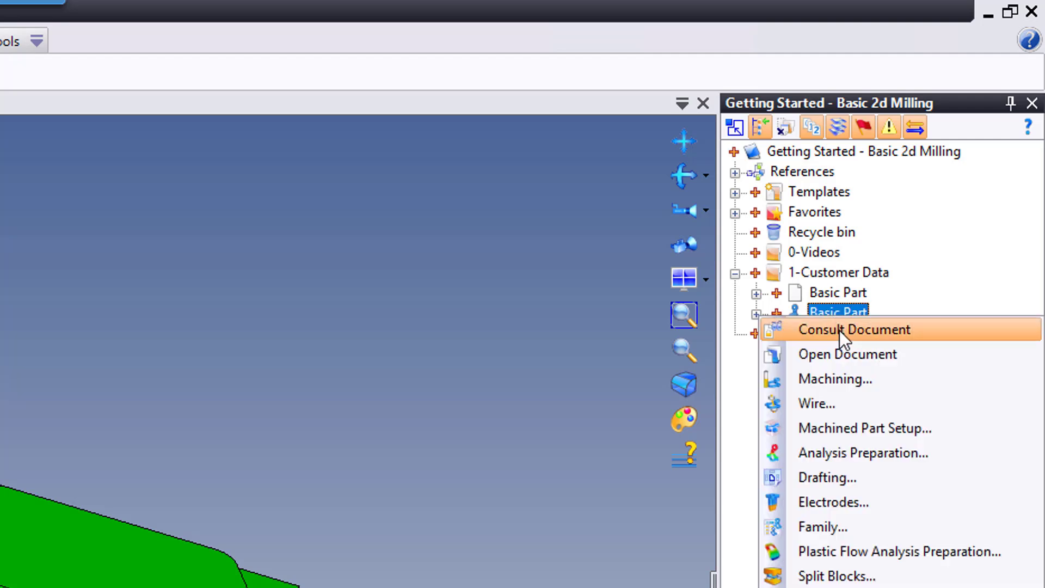
{"action": "left_click", "coordinate": [863, 383]}
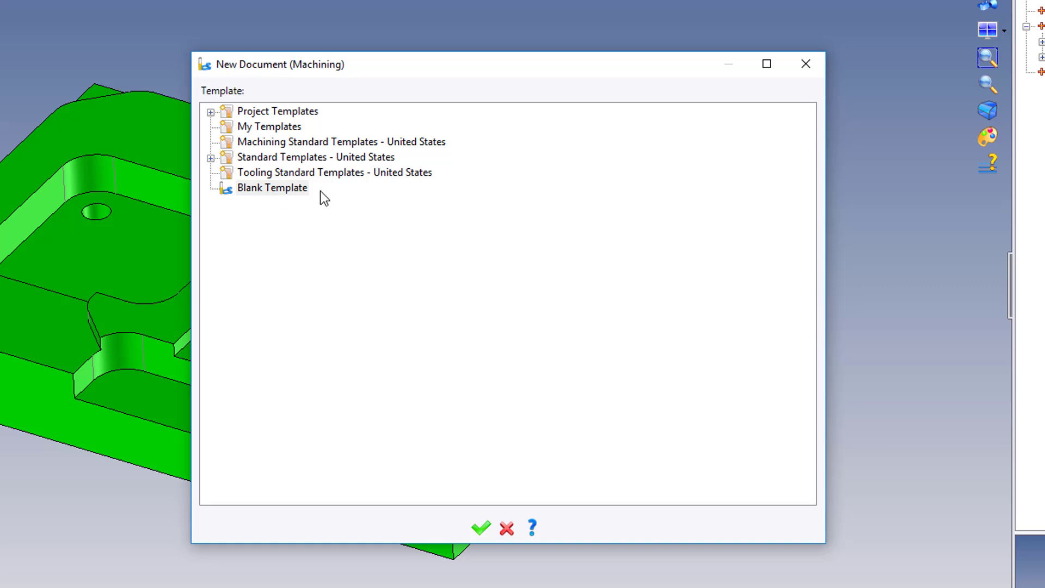
- Accept the machining template, keep Block stock, and validate the part's position in the stock
{"action": "left_click", "coordinate": [481, 530]}
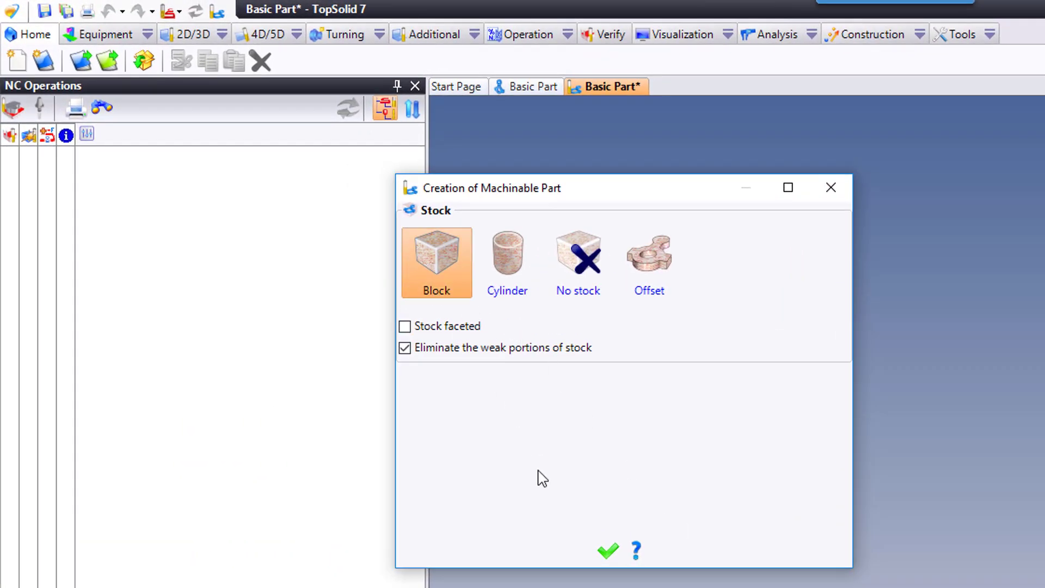
{"action": "left_click", "coordinate": [608, 554]}
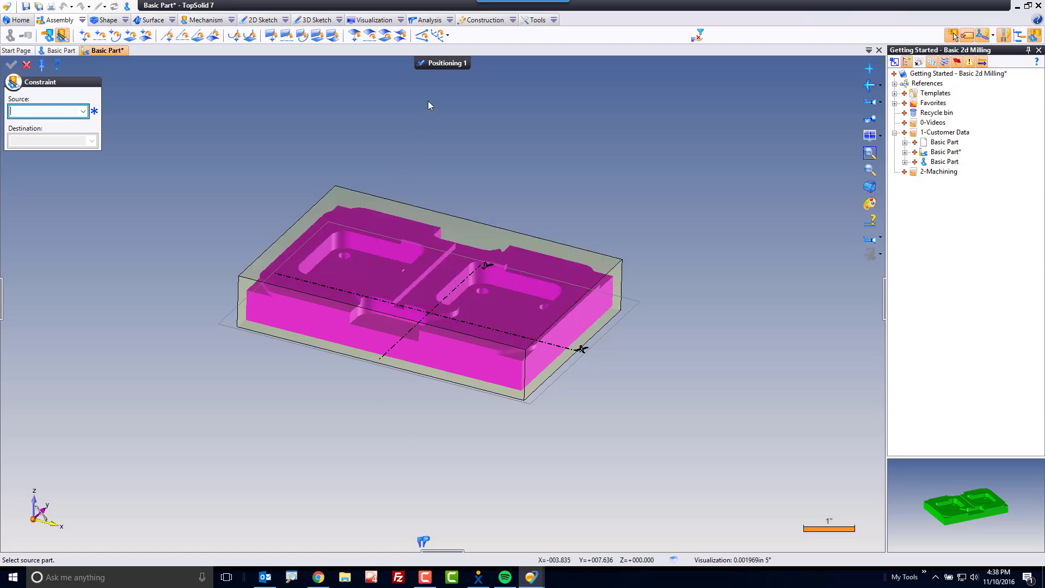
{"action": "left_click", "coordinate": [434, 62]}
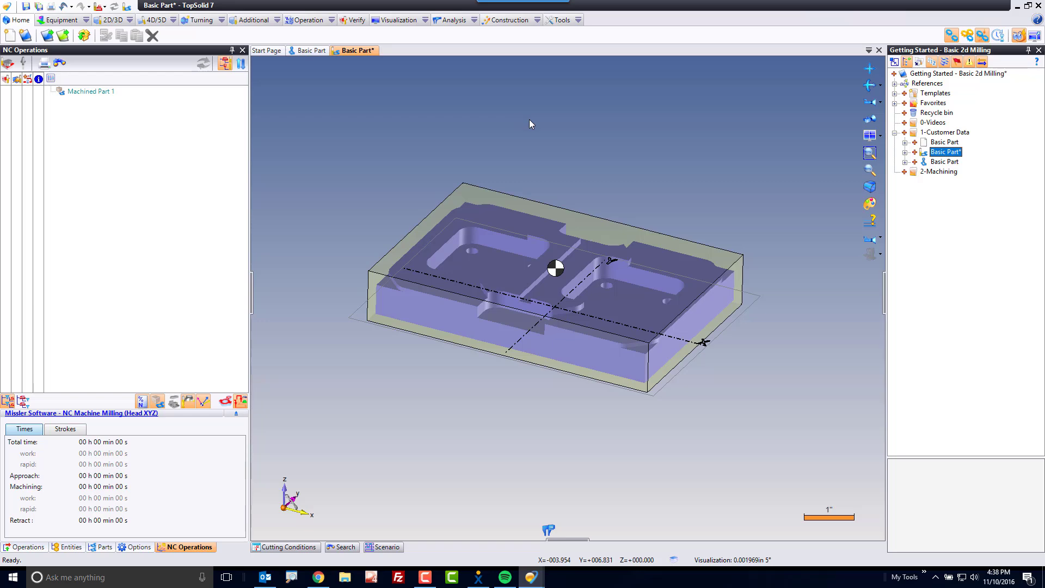
{"action": "mouse_move", "coordinate": [577, 162]}
{"action": "middle_mouse_down"}
{"action": "mouse_move", "coordinate": [555, 168]}
{"action": "mouse_move", "coordinate": [602, 166]}
{"action": "mouse_move", "coordinate": [580, 169]}
{"action": "middle_mouse_up"}
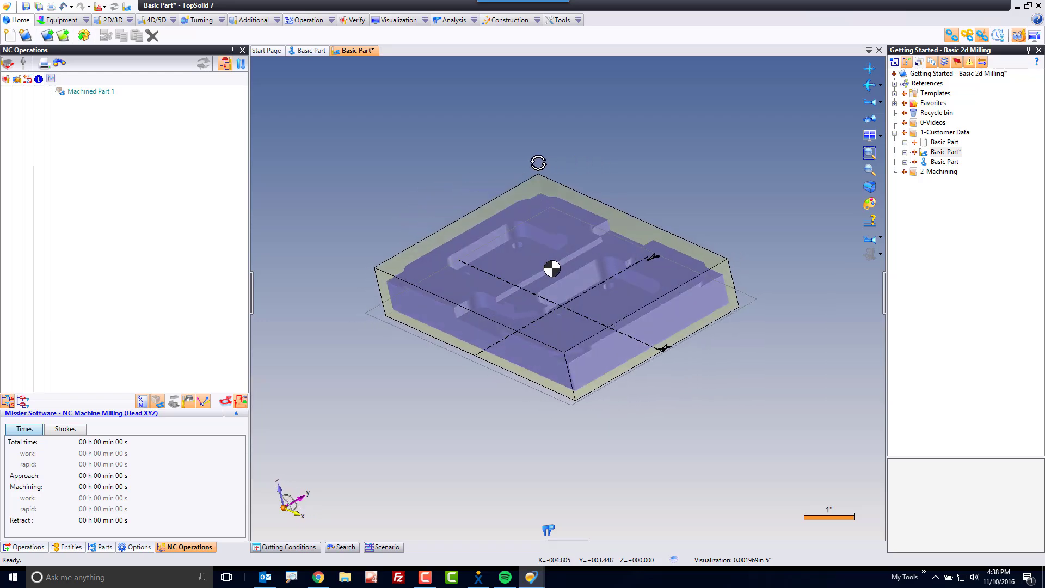
{"action": "middle_click_drag", "start_coordinate": [522, 285], "coordinate": [631, 256]}
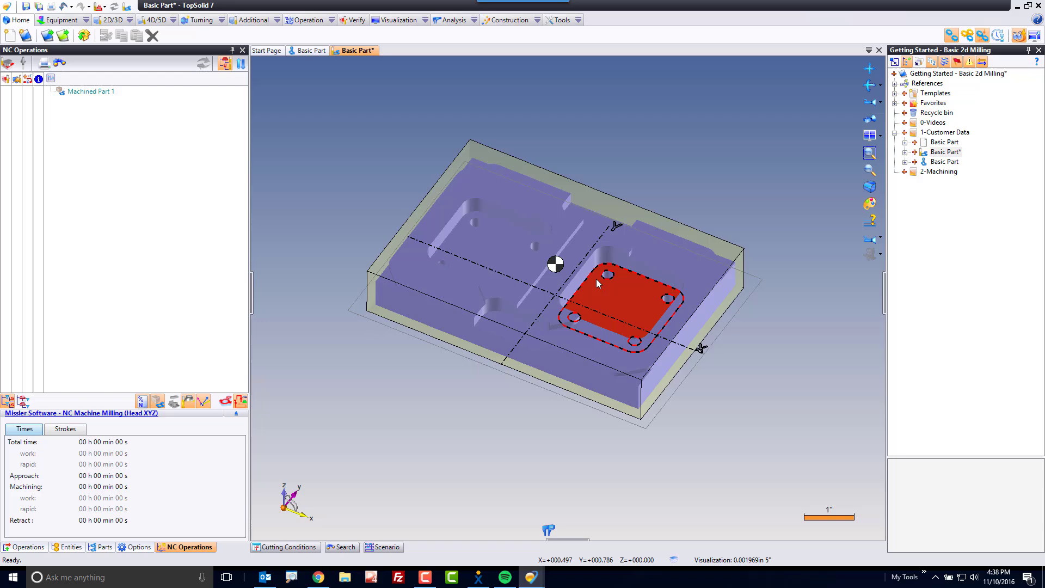
{"action": "scroll", "coordinate": [599, 281], "scroll_direction": "down", "scroll_amount": 4}
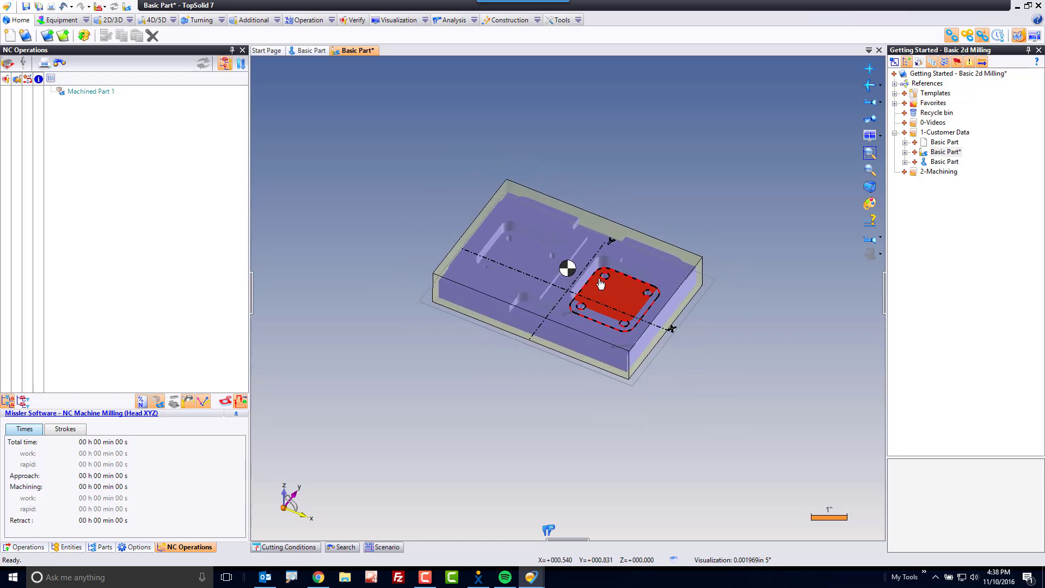
{"action": "scroll", "coordinate": [602, 280], "scroll_direction": "up", "scroll_amount": 5}
{"action": "scroll", "coordinate": [605, 278], "scroll_direction": "down", "scroll_amount": 2}
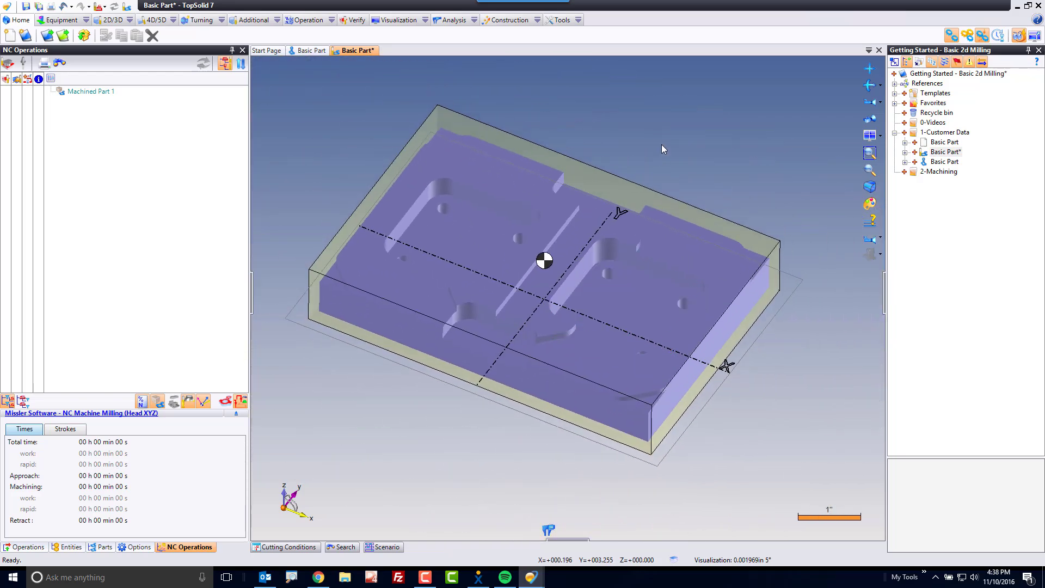